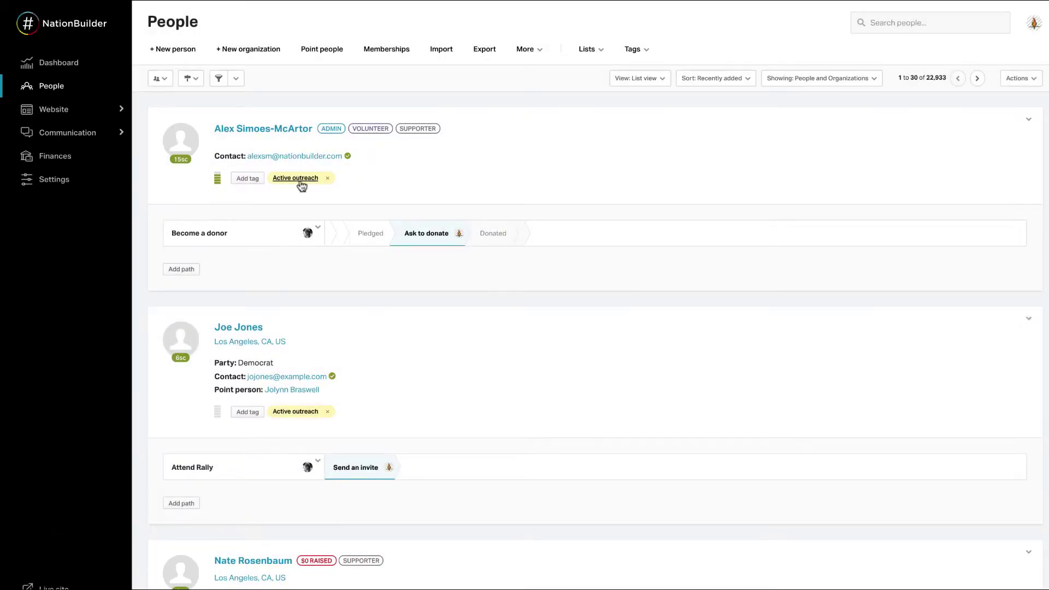
Step: Add the 'weekly newsletter' tag to Alex's record, save it, then remove it
click(247, 181)
text(W)
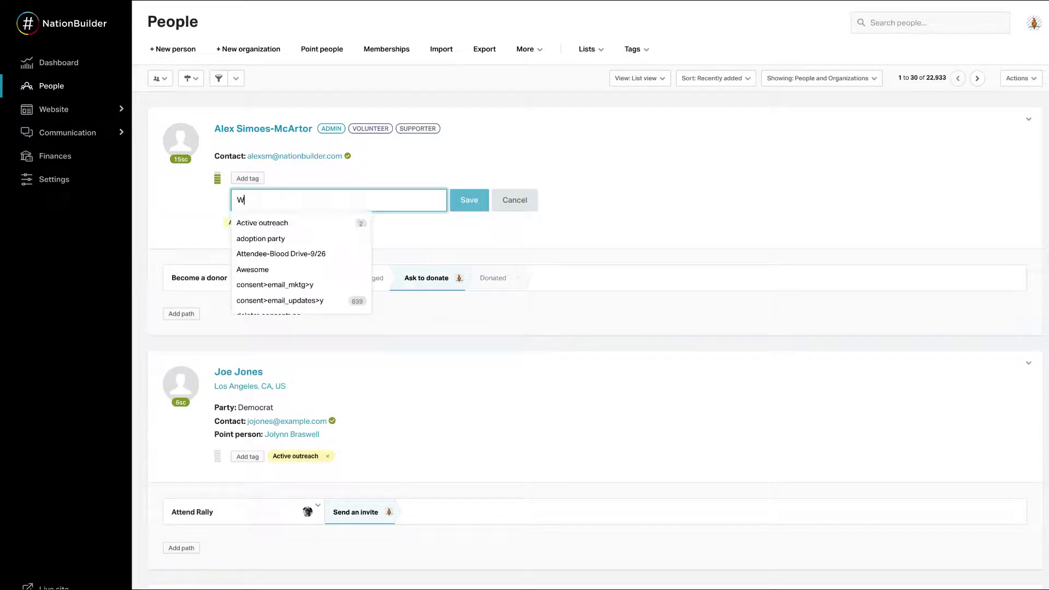
text(eek)
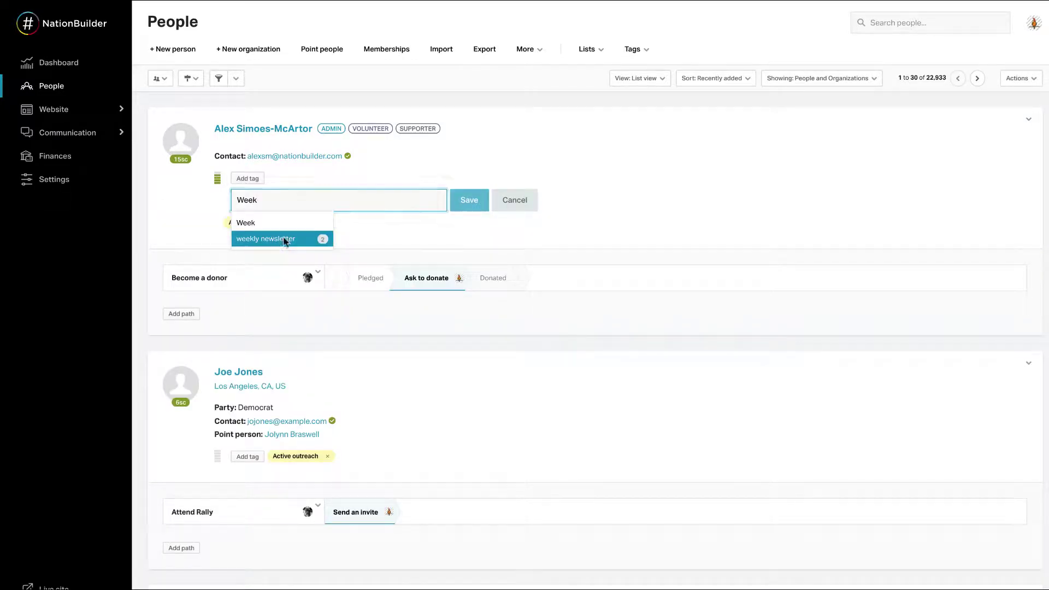
click(284, 237)
click(460, 203)
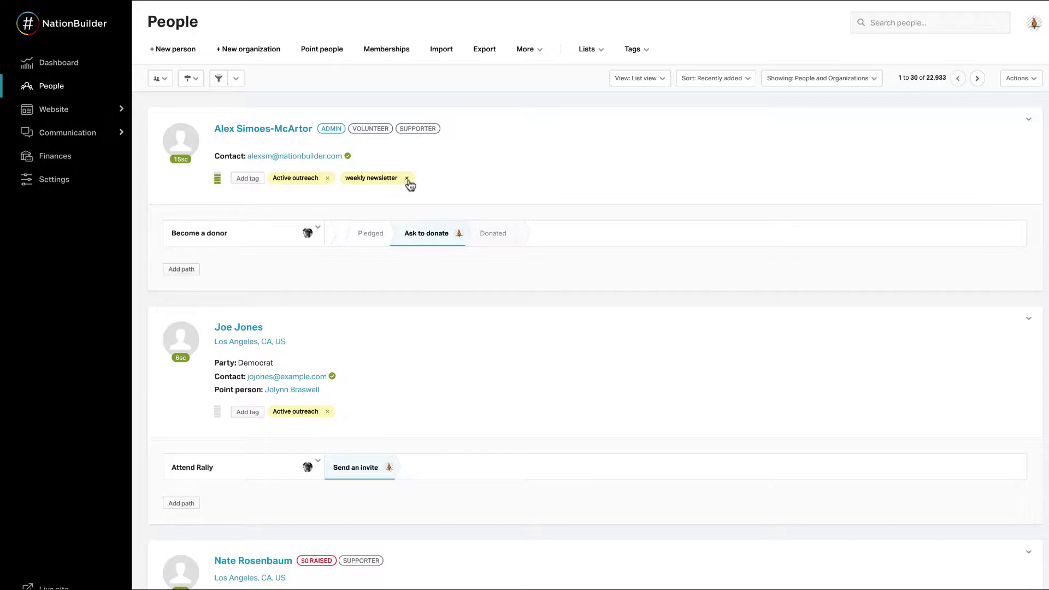
click(407, 178)
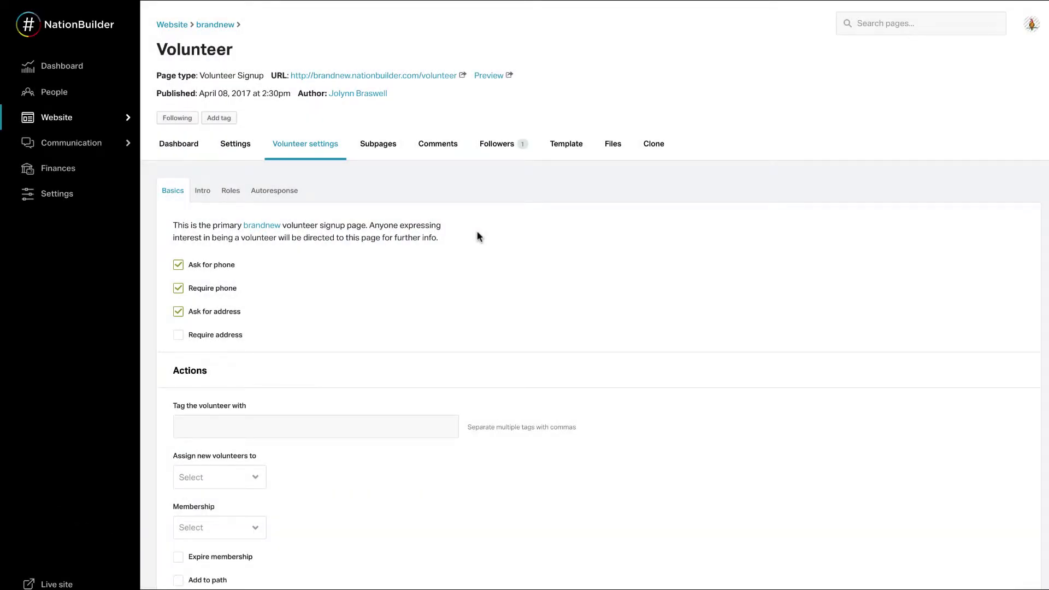
Step: Focus the 'Tag the volunteer with' field on the Volunteer page settings
click(347, 423)
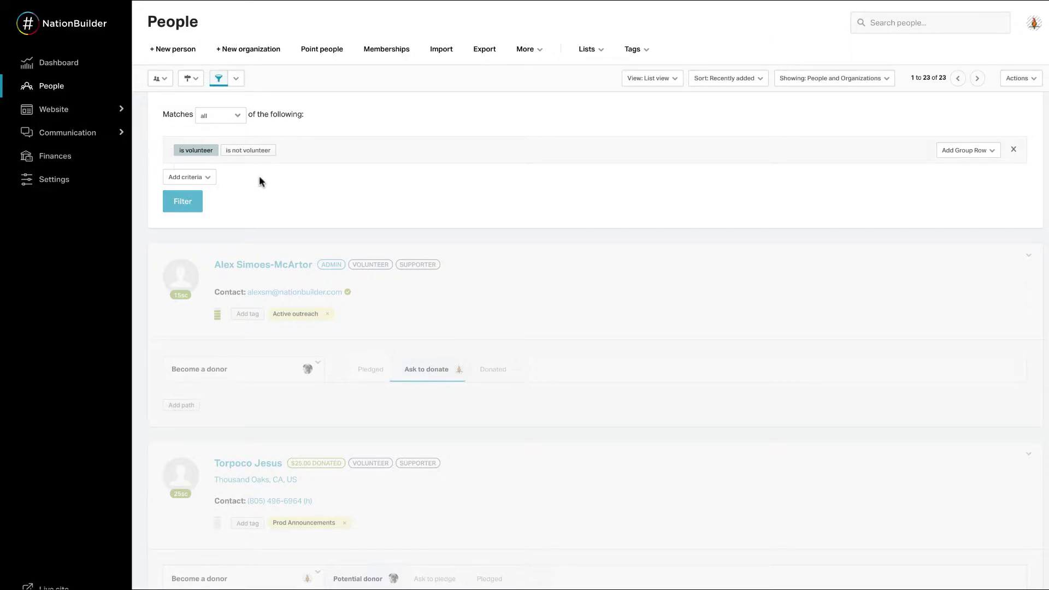
Step: Run the 'is volunteer' filter to narrow the People list to 23 people
click(205, 205)
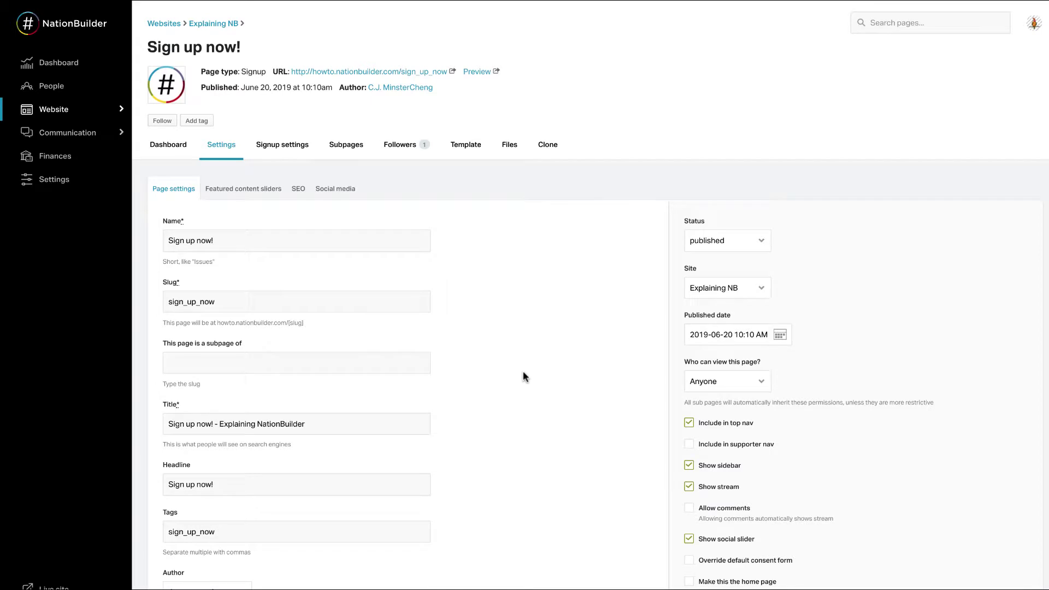
scroll(524, 376, down, 1)
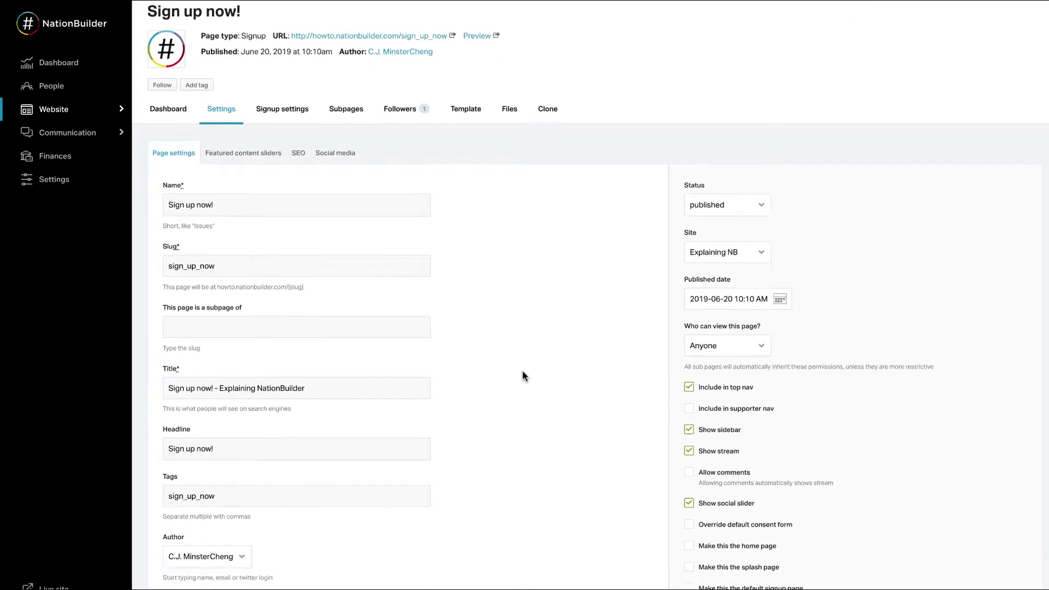
scroll(524, 376, down, 1)
Step: Point out the Slug field and the Tags field holding sign_up_now on the 'Sign up now!' page
click(268, 439)
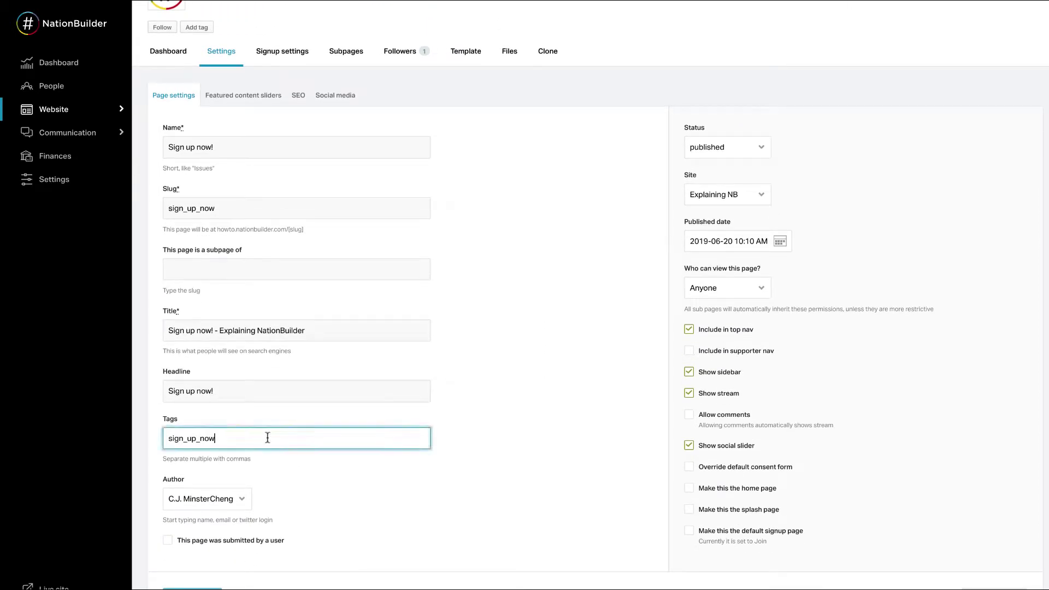
click(264, 209)
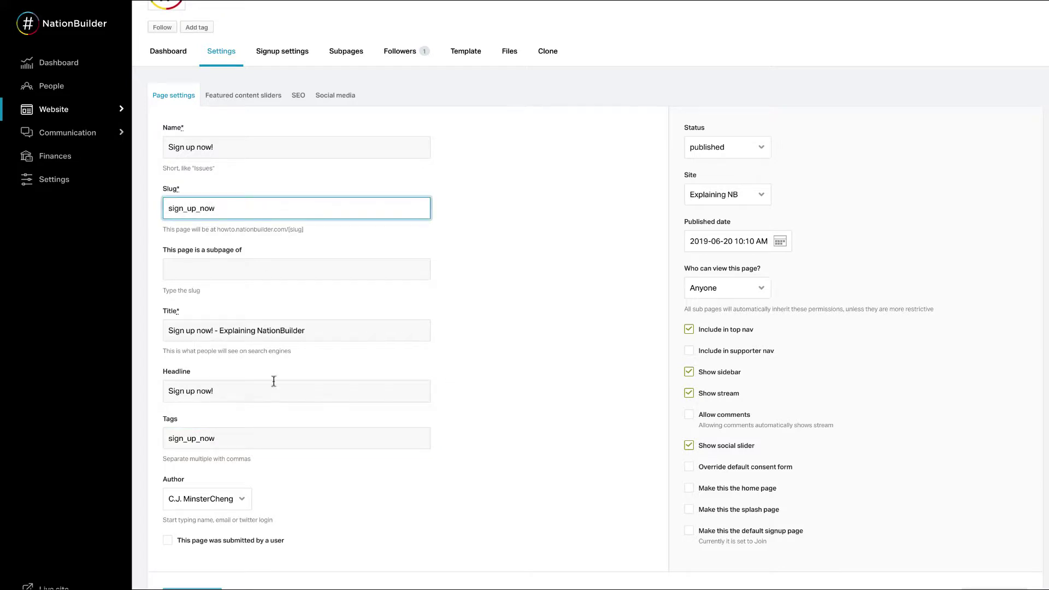
click(277, 437)
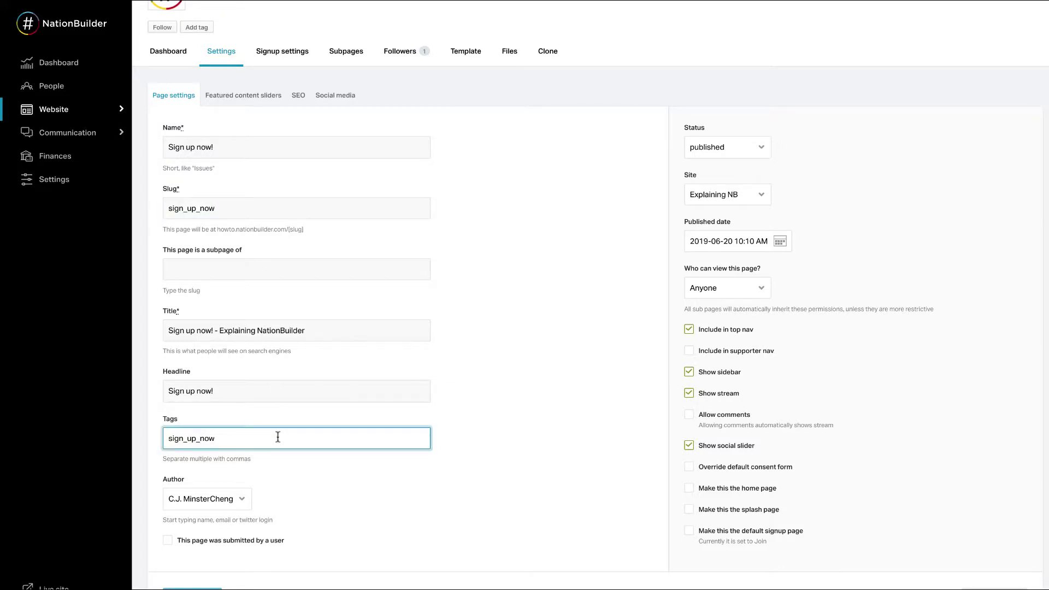
click(256, 207)
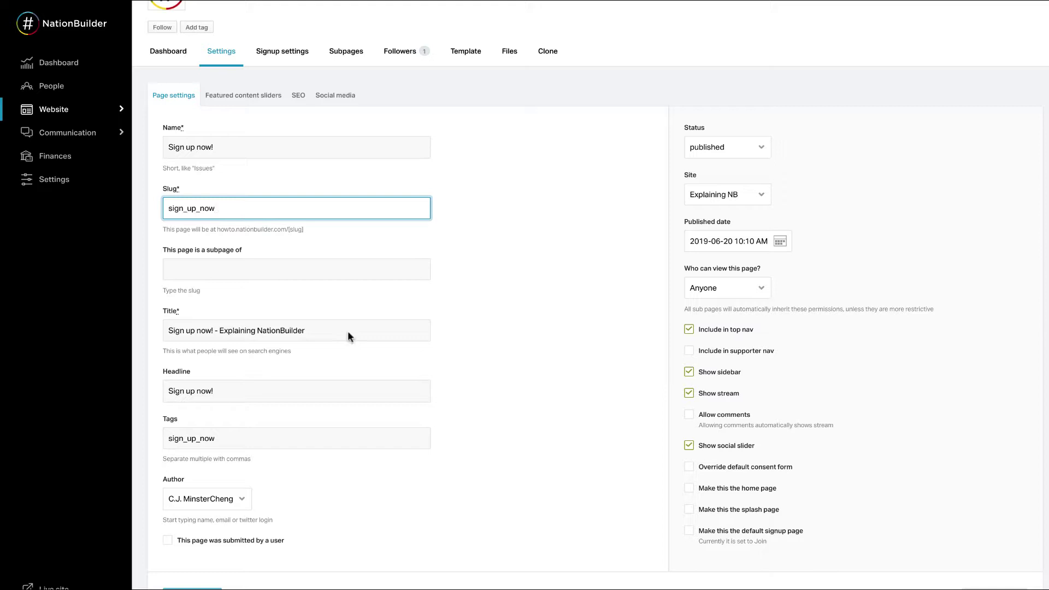
click(261, 441)
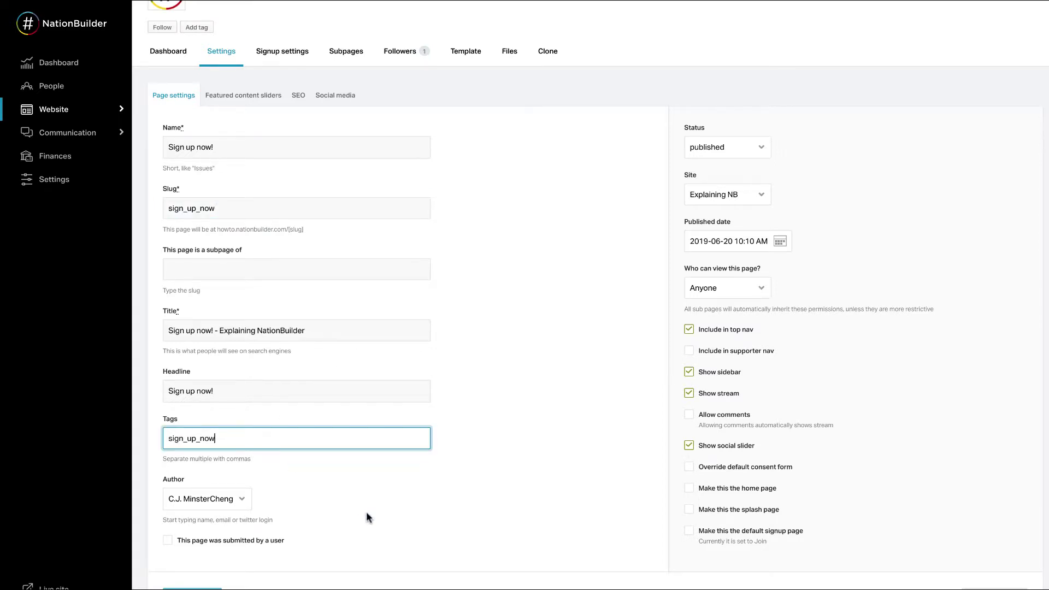
scroll(366, 517, up, 1)
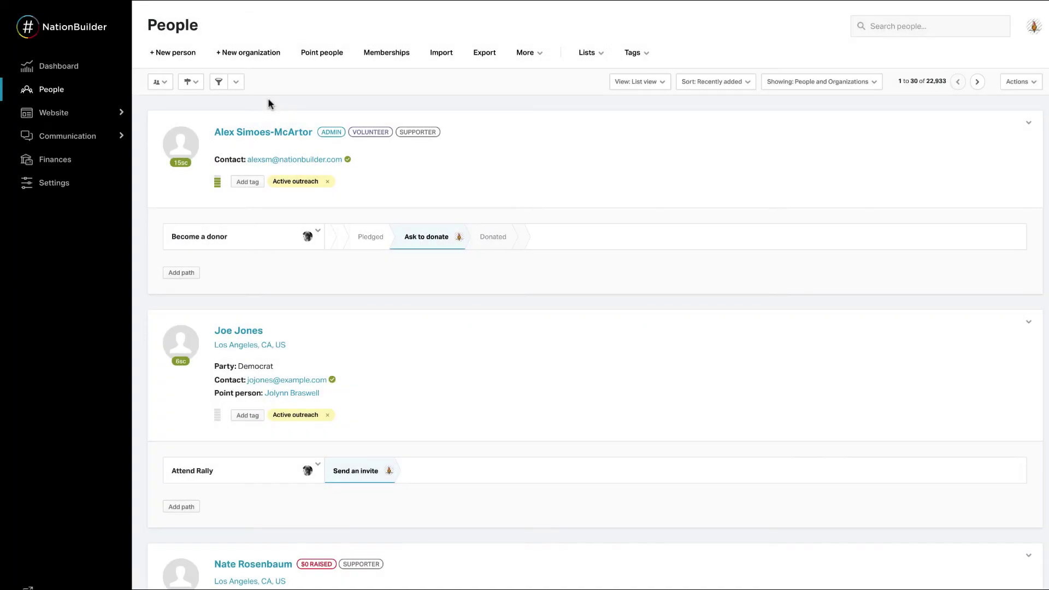
Step: Show the Saved filters list beside the People filter icon
click(235, 84)
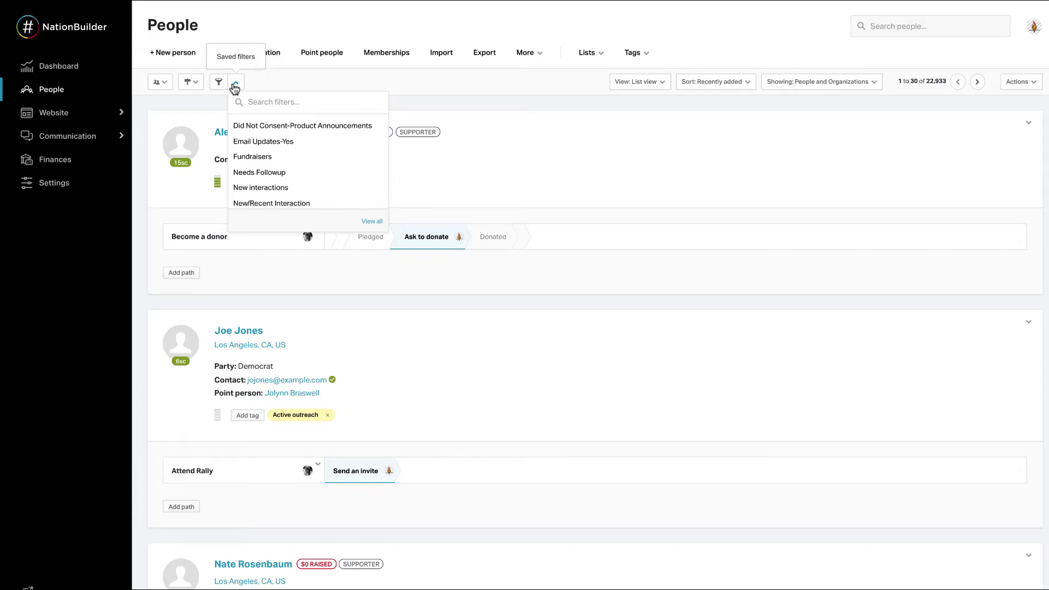
mouse_move(307, 172)
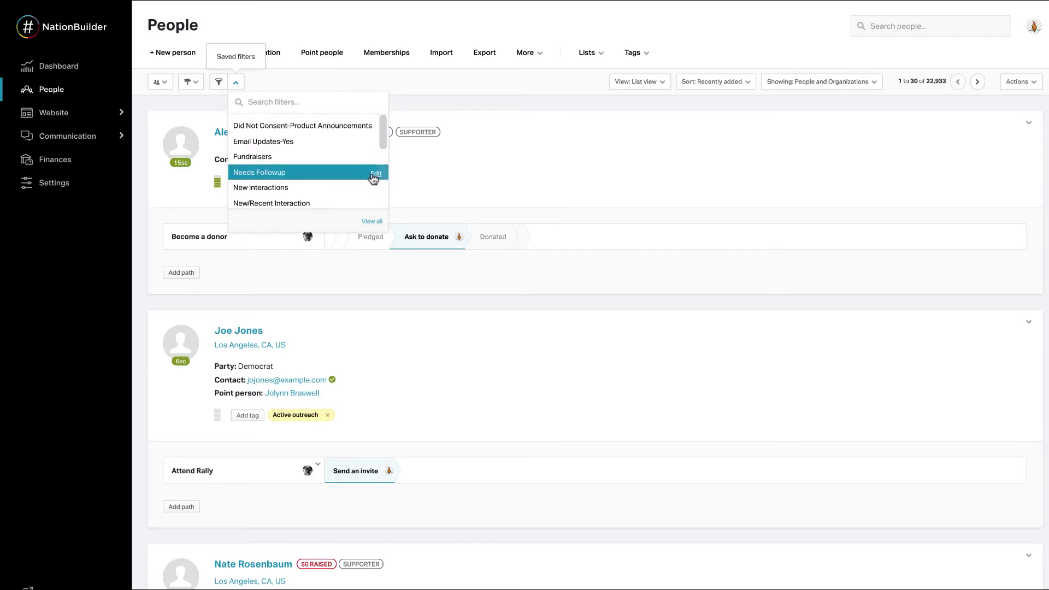
Step: Edit the Needs Followup filter to apply the tag 'followup', and save it
click(374, 173)
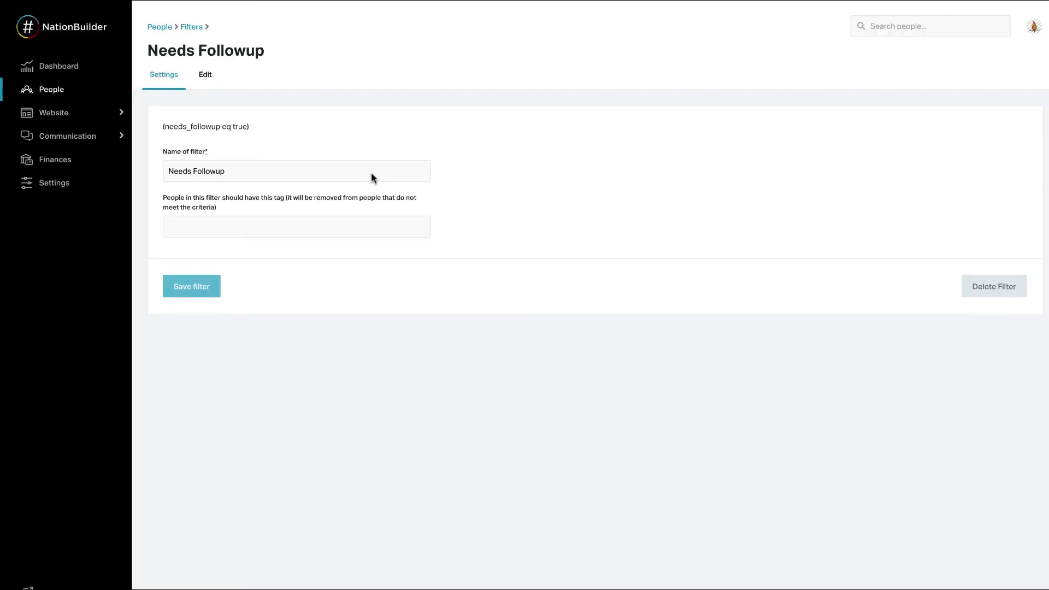
click(211, 230)
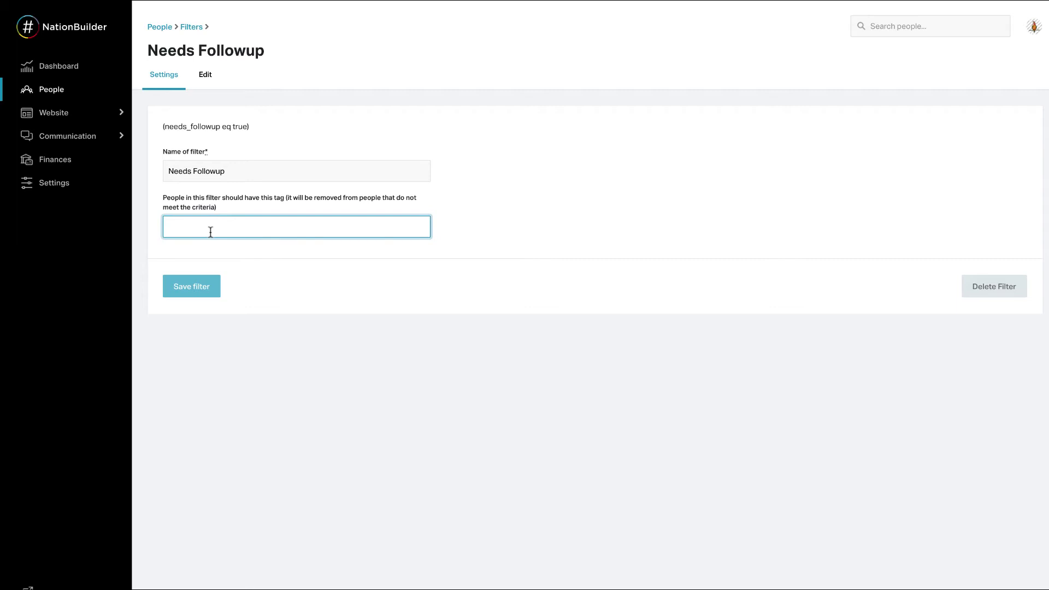
text(follow)
text(up)
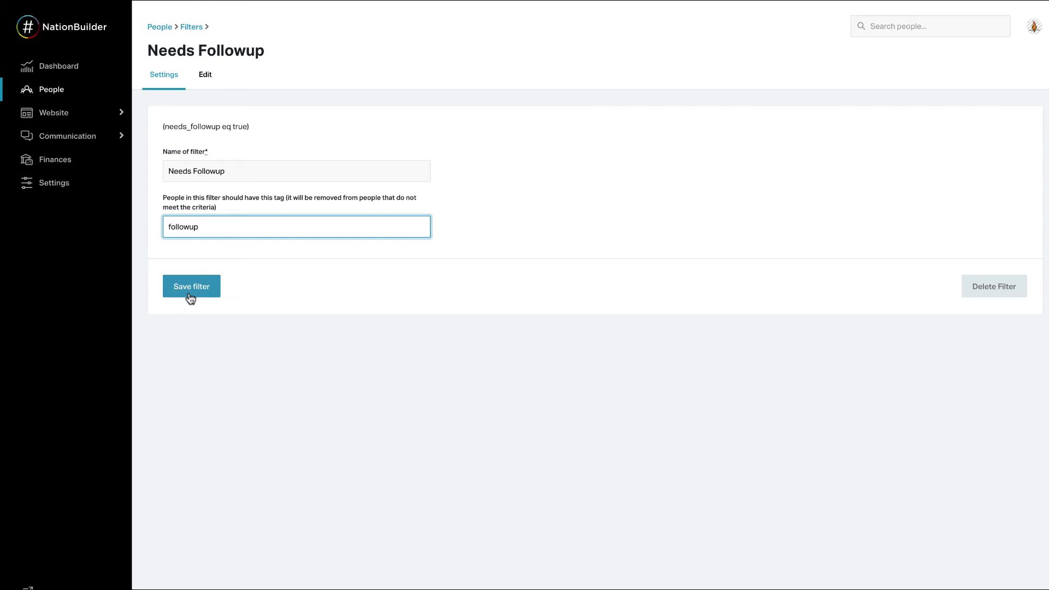
click(190, 296)
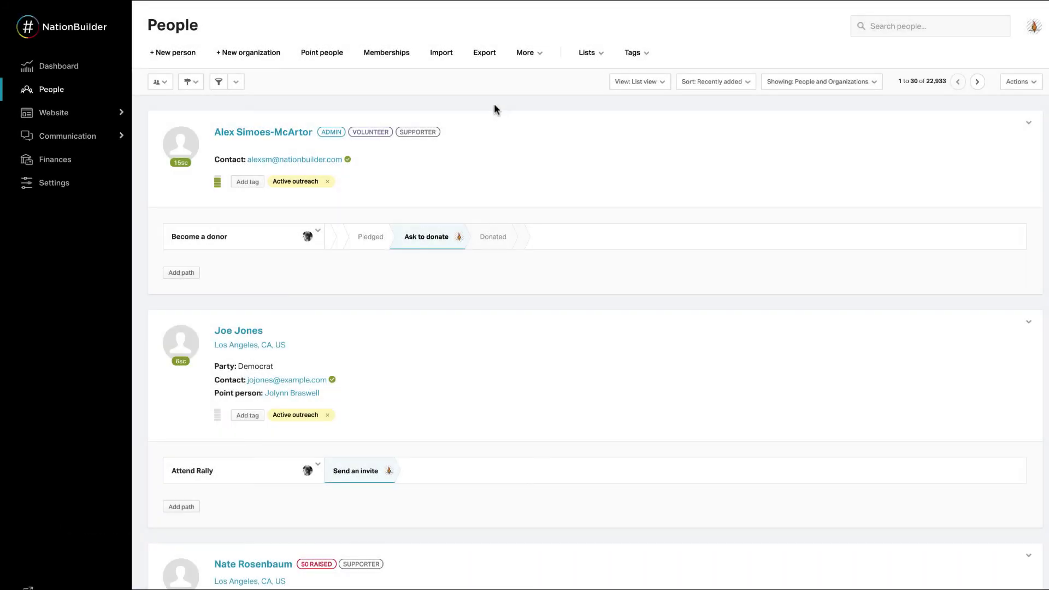
Step: Open the full Tags list from the People Tags menu and focus the new-tag field
click(644, 56)
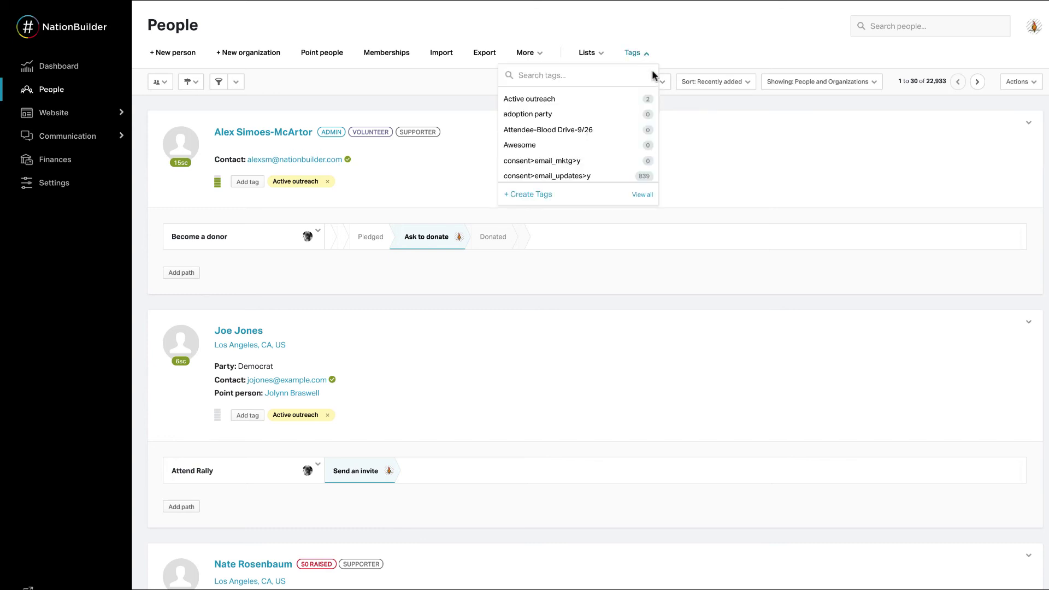
click(644, 196)
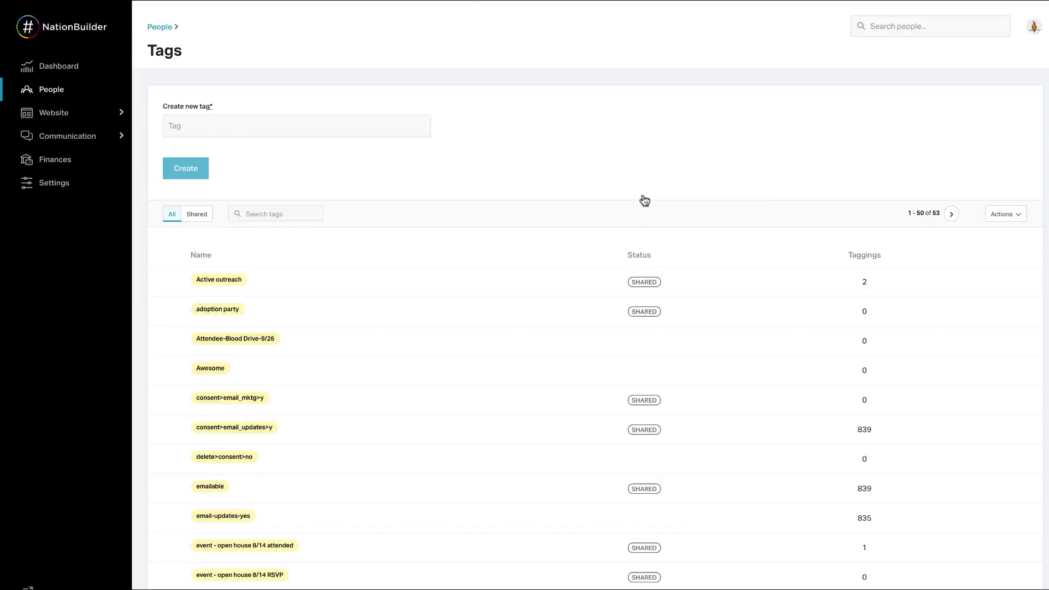
click(251, 125)
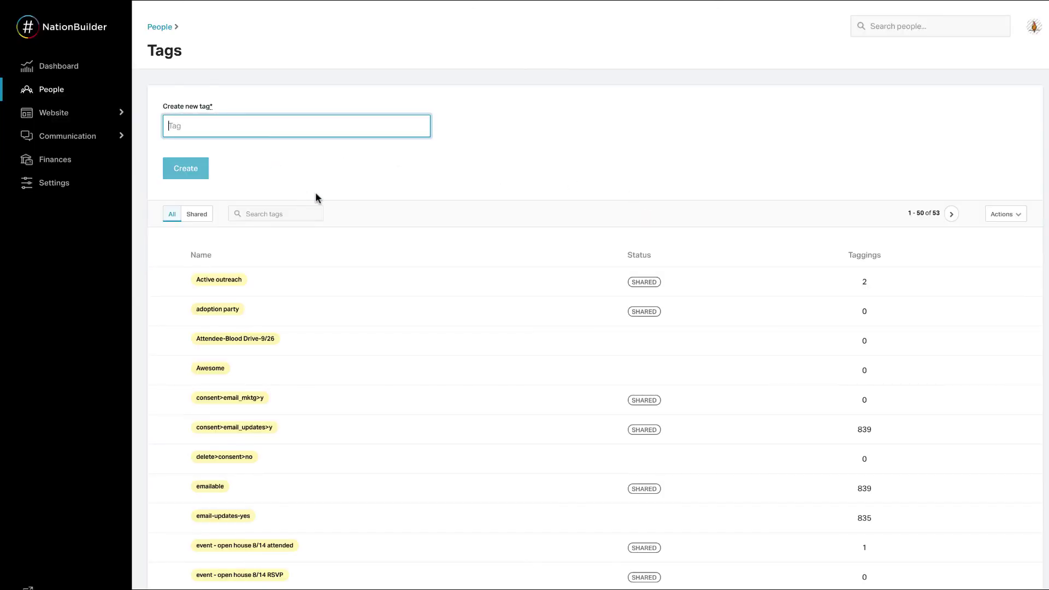